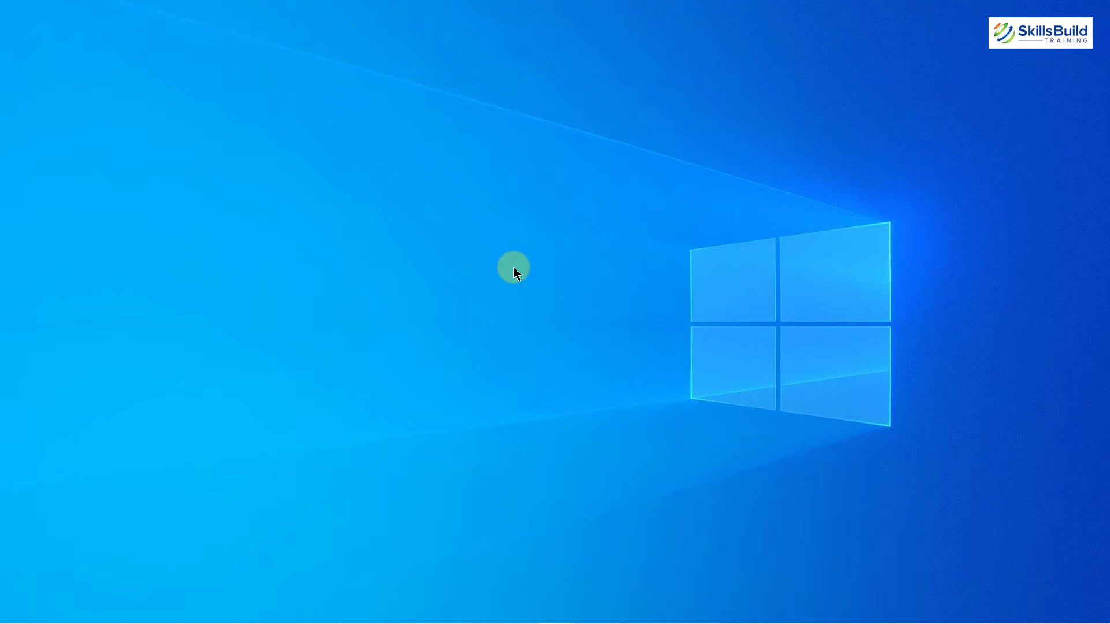
# Launch Microsoft Teams from a Windows Start menu search for 'team'.
pyautogui.press('super')
pyautogui.write('team')
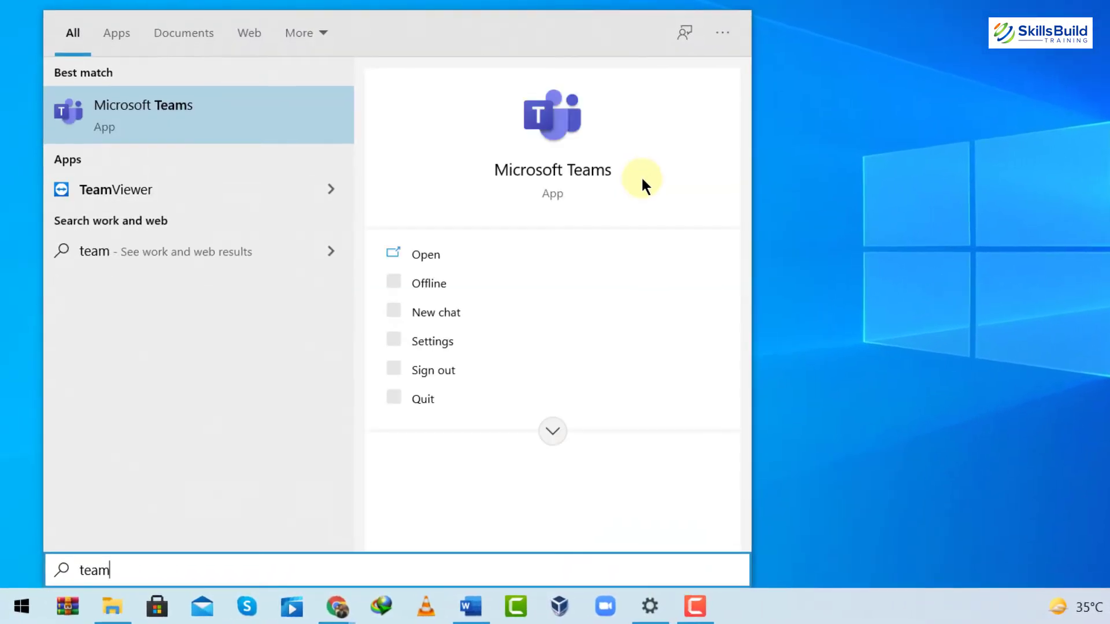
pyautogui.click(244, 123)
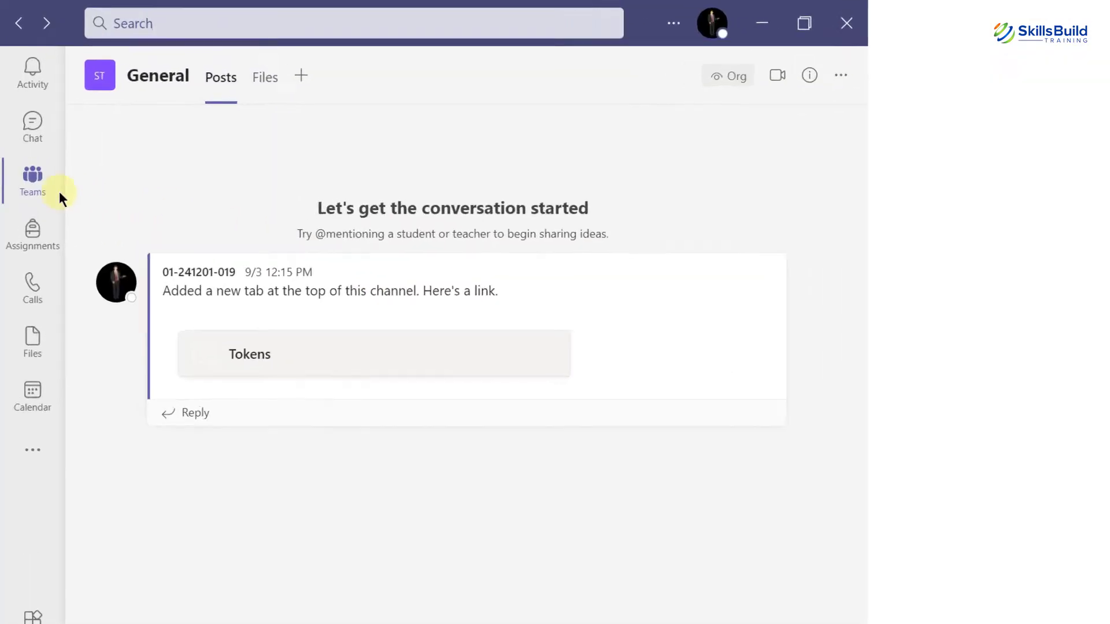
# Show all teams as tiles, look over the Join or create a team page, then return to the grid.
pyautogui.click(59, 192)
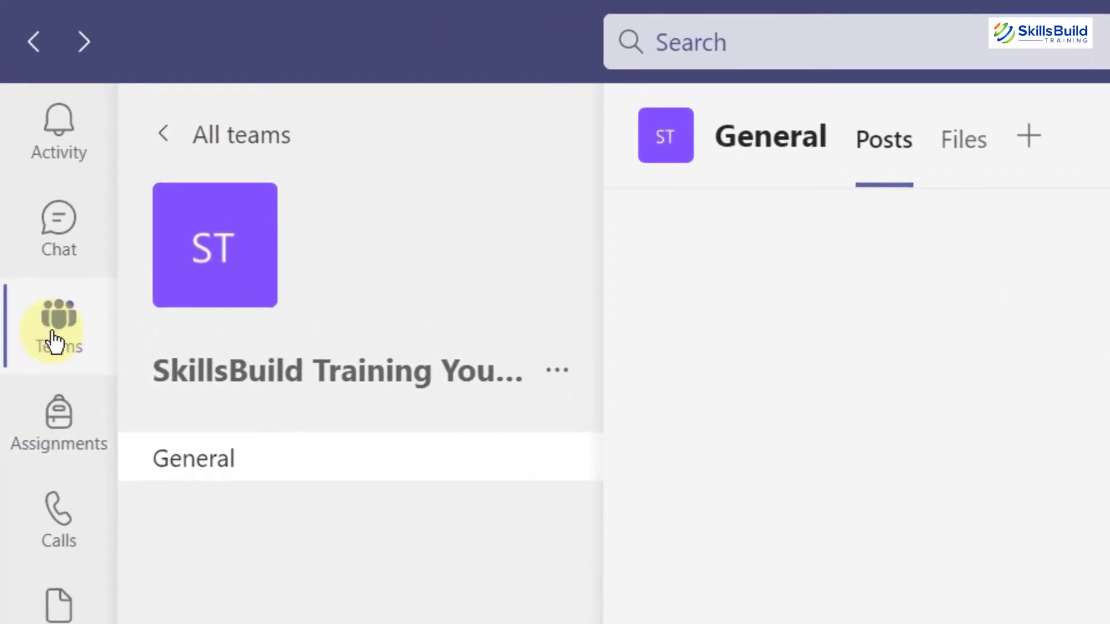
pyautogui.click(55, 341)
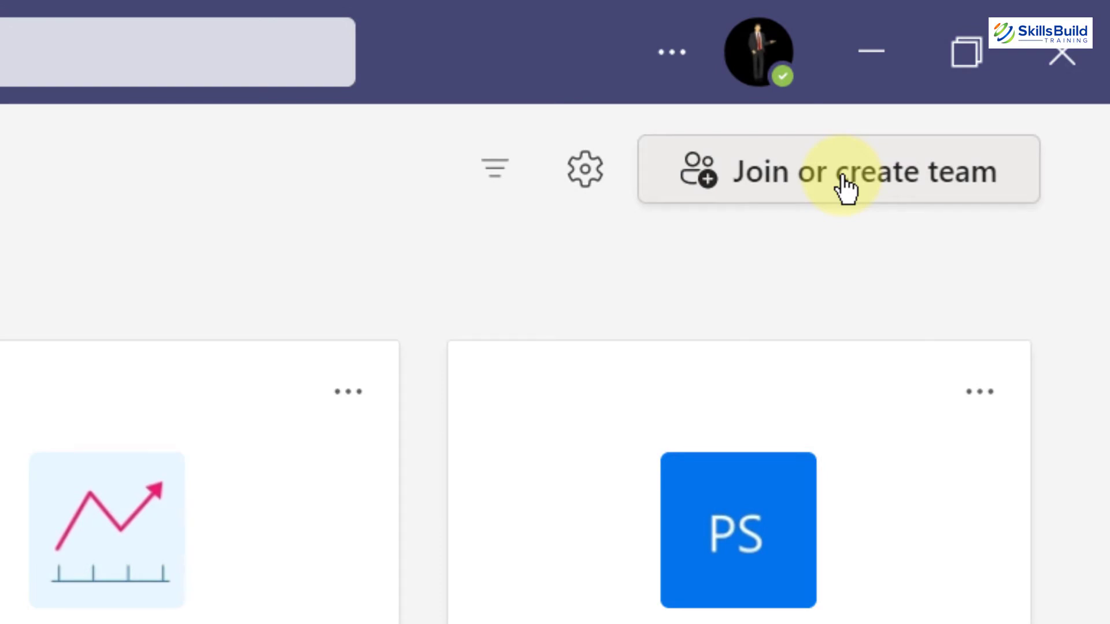
pyautogui.click(845, 188)
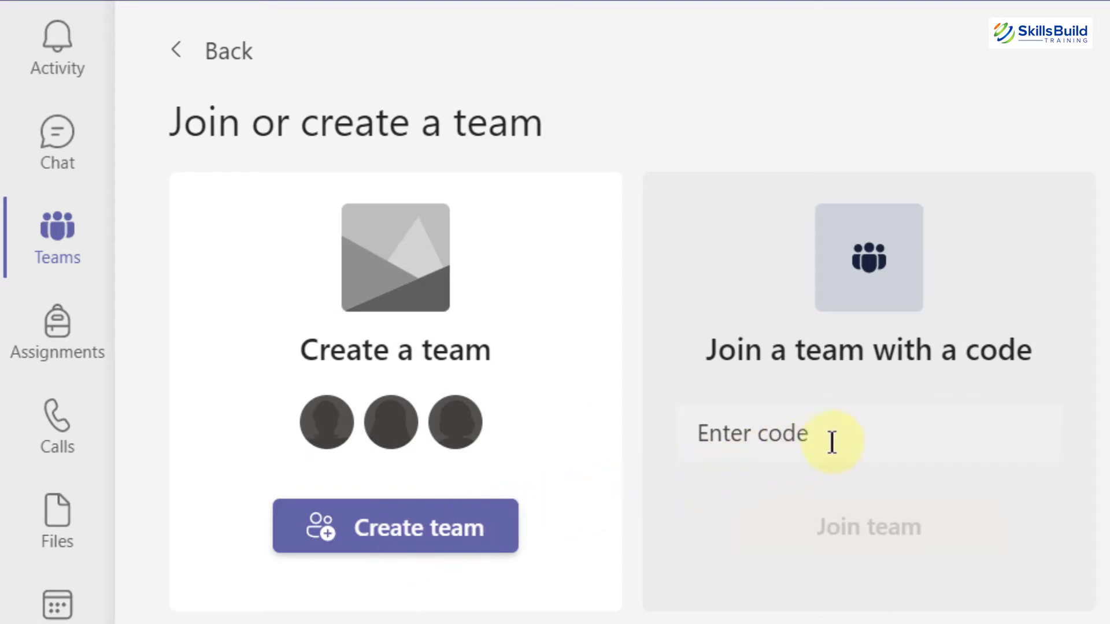
pyautogui.click(837, 443)
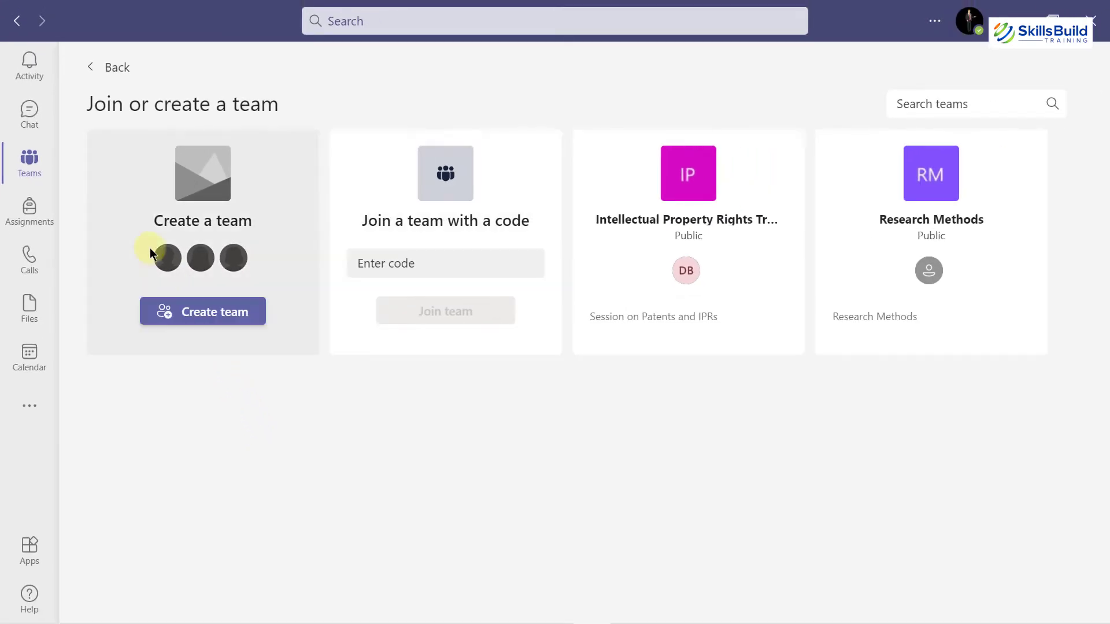
pyautogui.click(17, 23)
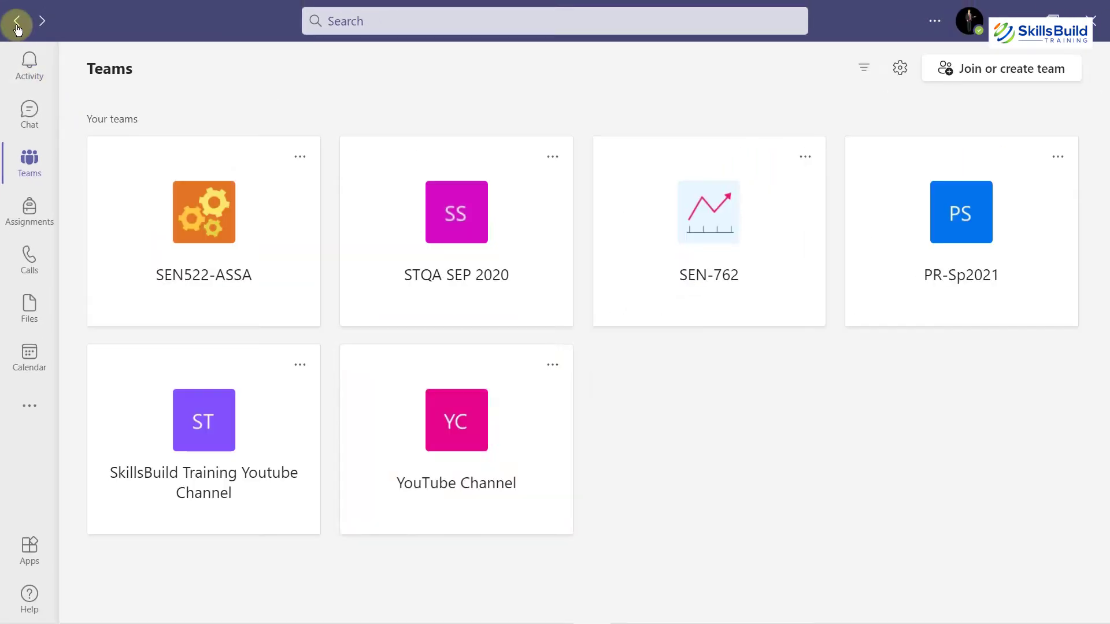
# In the YouTube Channel team, pick Forms as a new tab for the General channel.
pyautogui.click(457, 429)
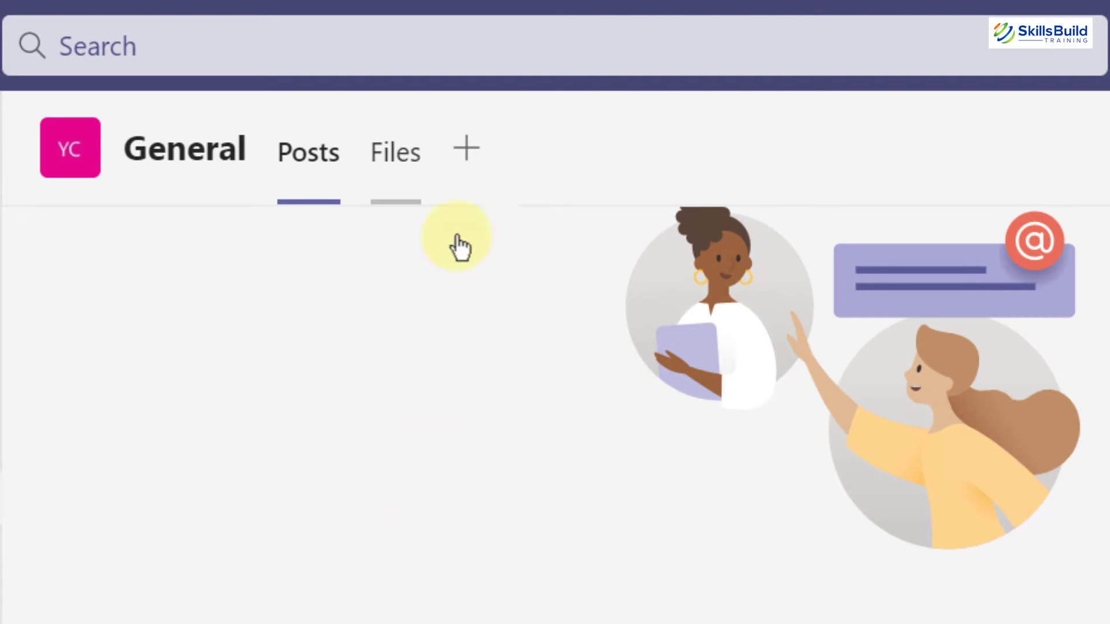
pyautogui.click(470, 151)
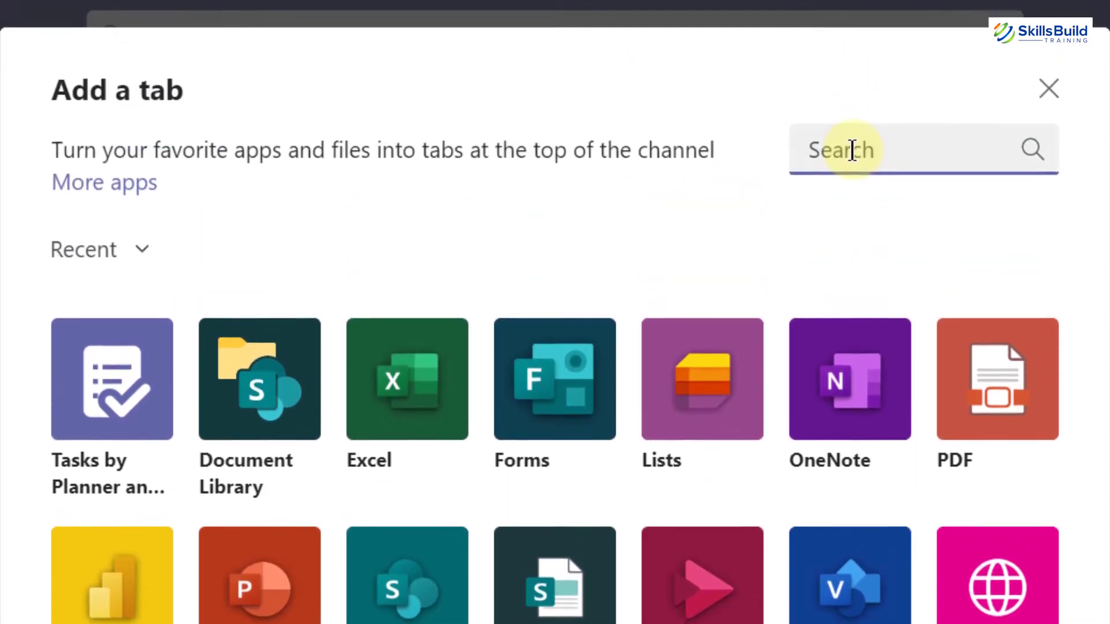
pyautogui.click(853, 152)
pyautogui.click(533, 384)
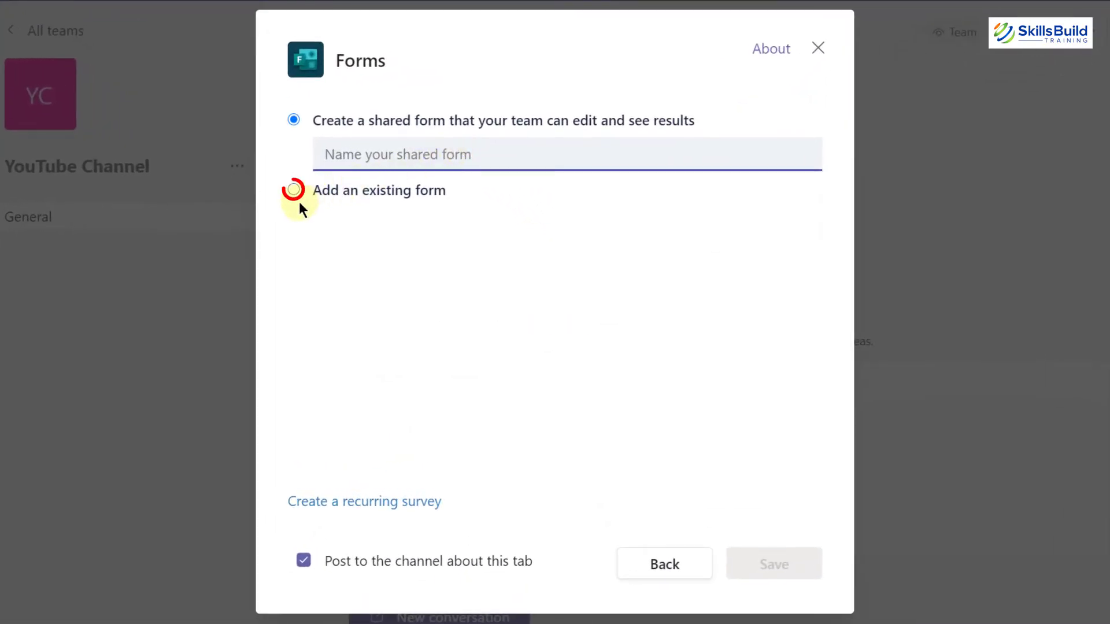
# Create a shared form named 'Office order' as a General channel tab and save it.
pyautogui.click(295, 120)
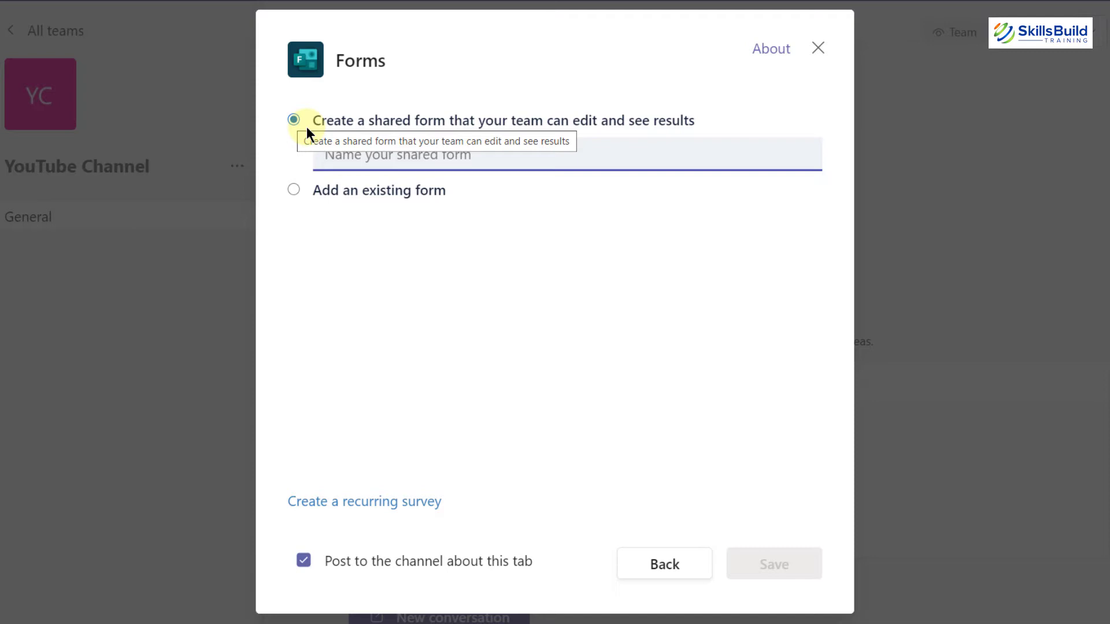
pyautogui.click(397, 157)
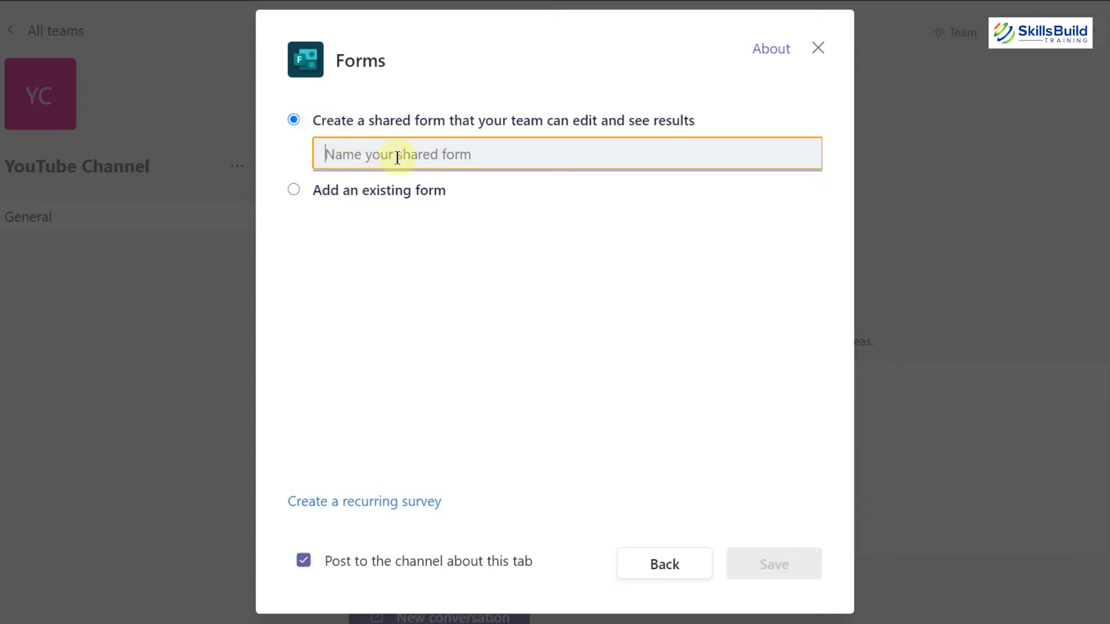
pyautogui.write('Office ord')
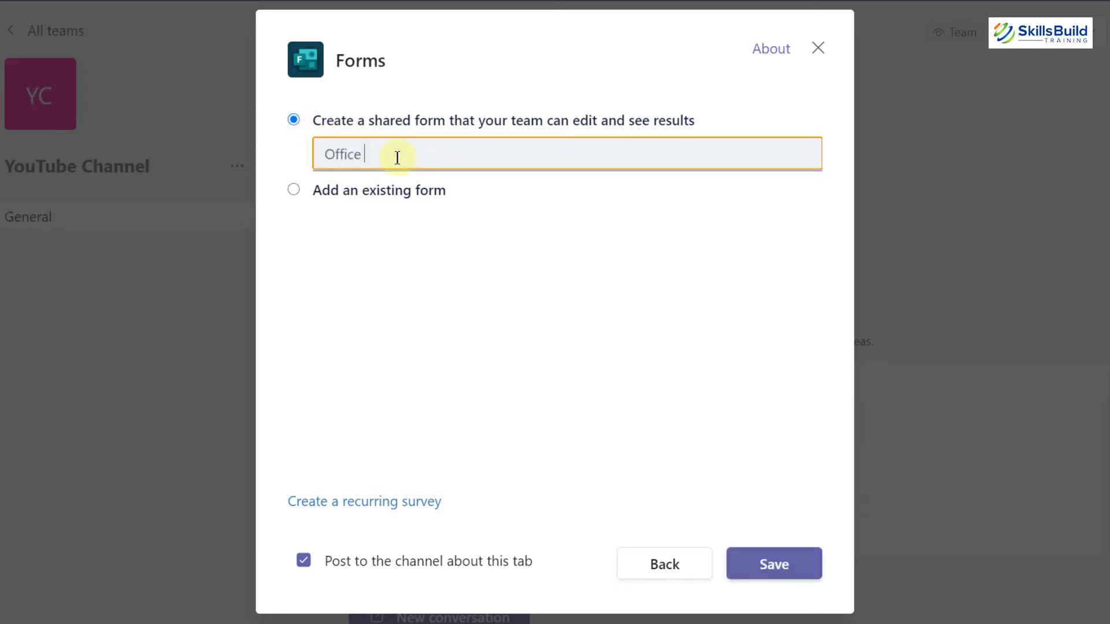
pyautogui.write('er')
pyautogui.click(787, 565)
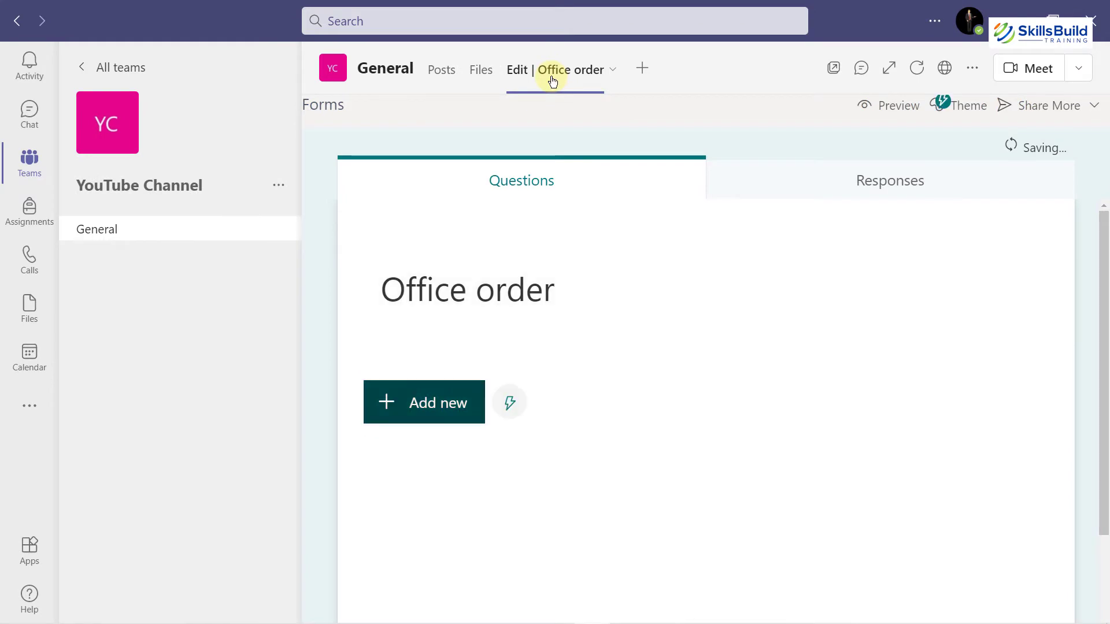
# Insert a Choice question as the first question of the Office order form.
pyautogui.scroll(-2, 431, 370)
pyautogui.scroll(2, 432, 369)
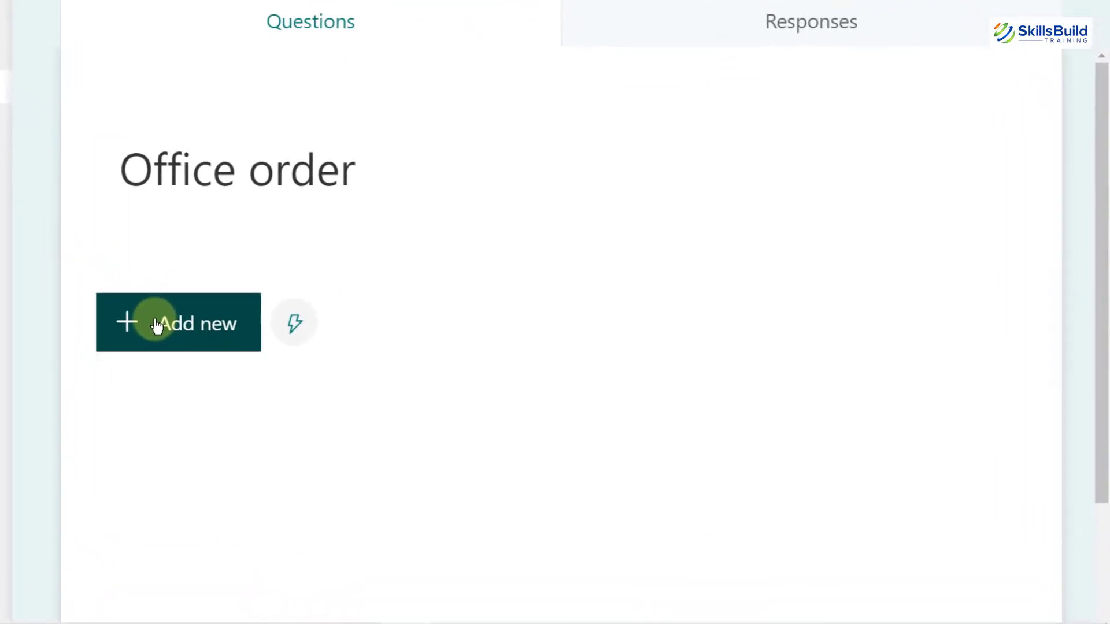
pyautogui.click(148, 323)
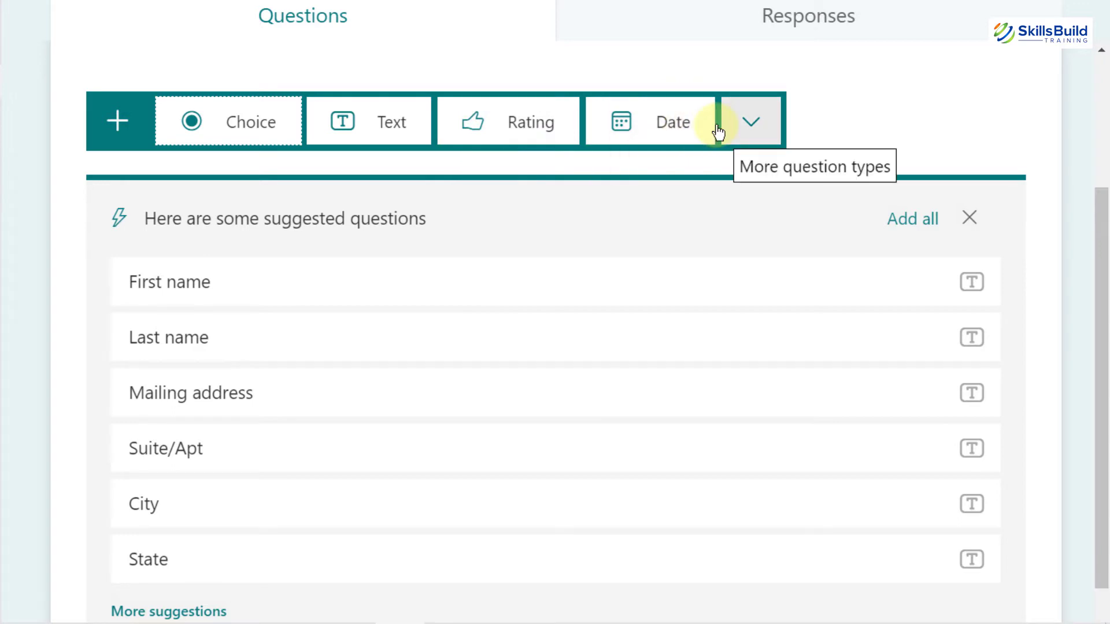
pyautogui.click(751, 130)
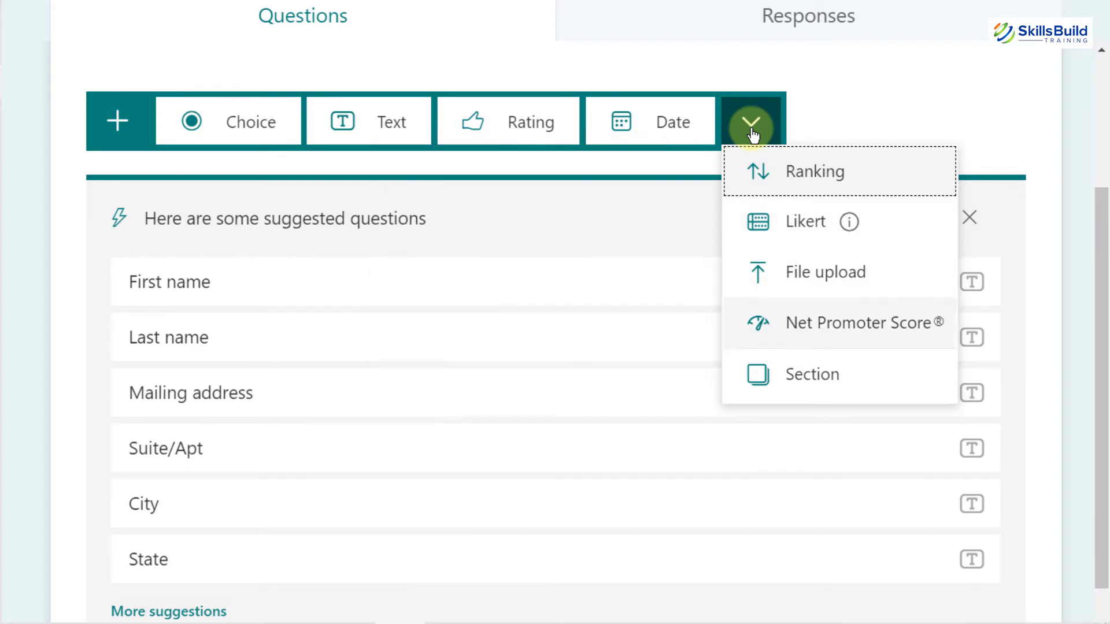
pyautogui.click(214, 120)
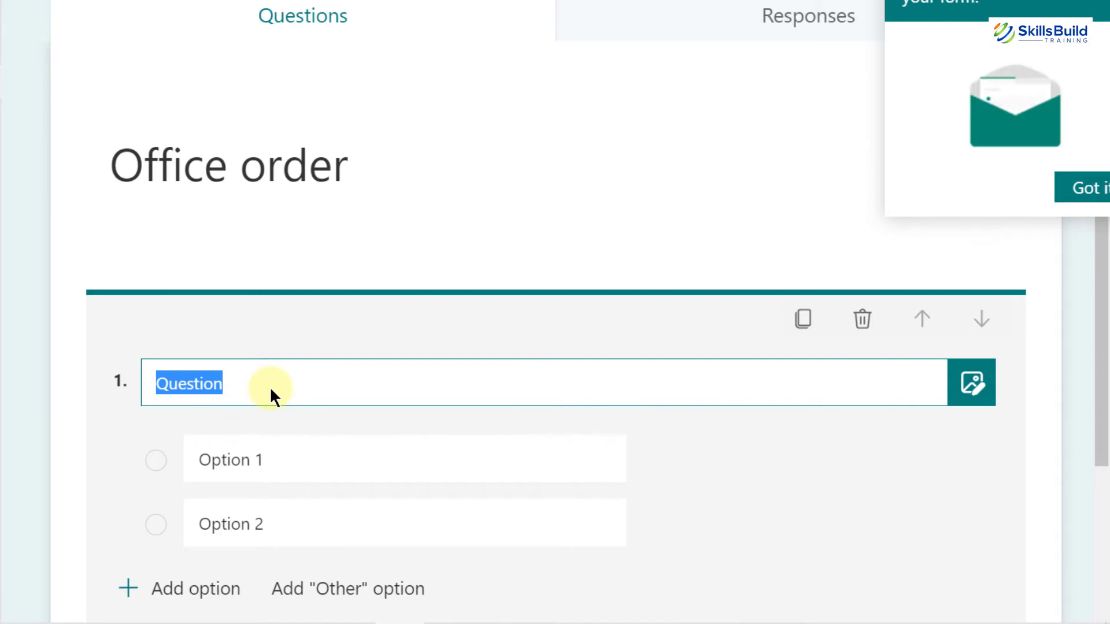
# Title question 1 'what is the suitable timing for you to come to the office' with choices 9AM and 10AM.
pyautogui.write('what is the suitable timing for yo')
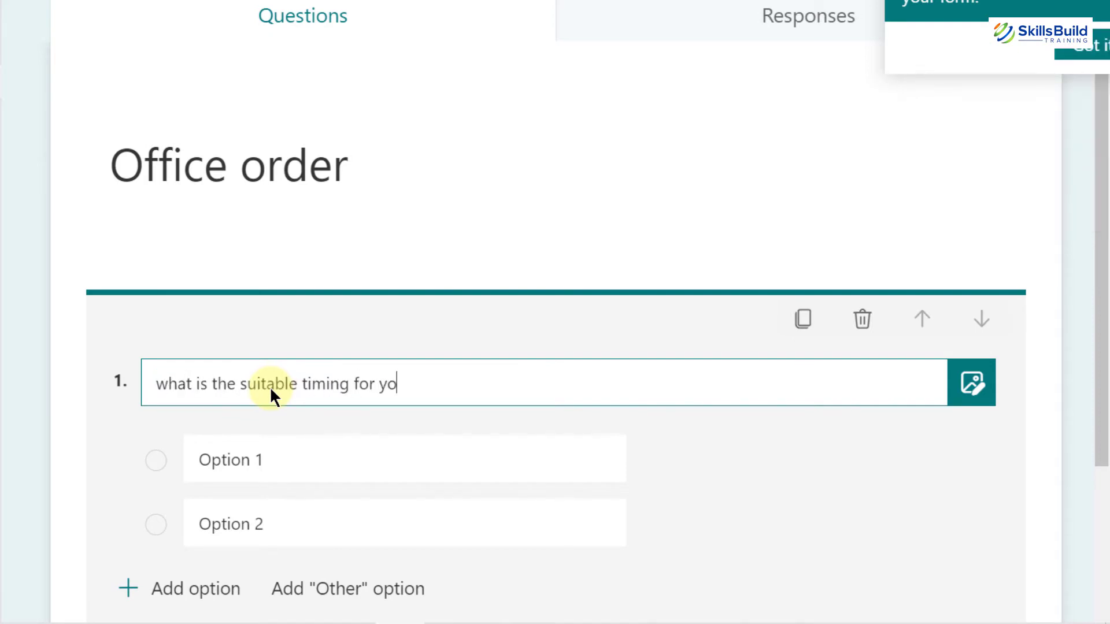
pyautogui.write('u to come to the office')
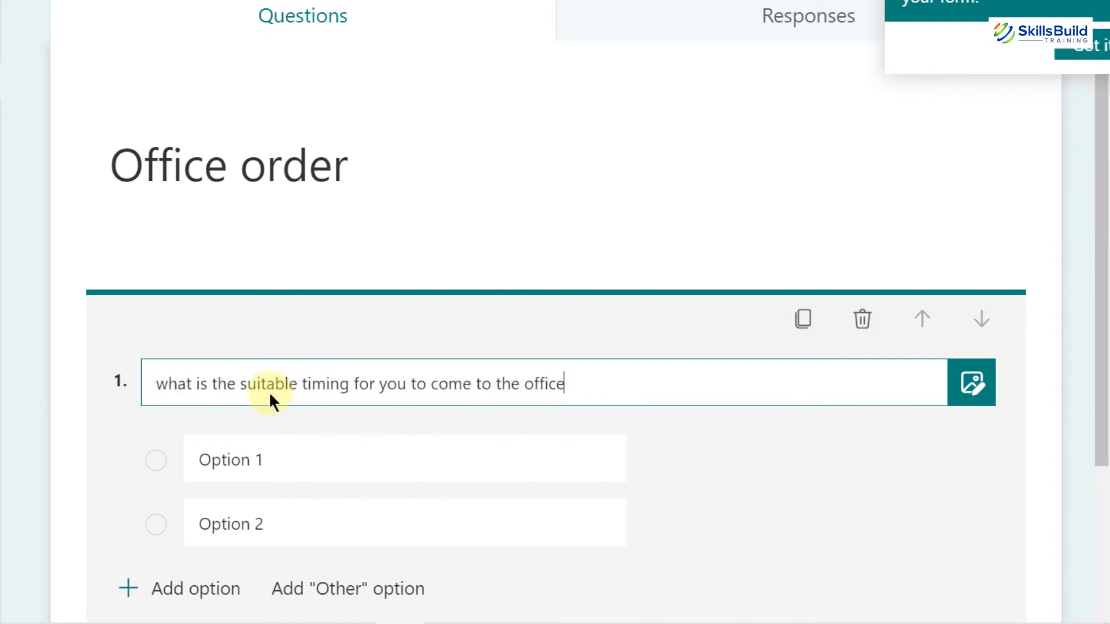
pyautogui.click(265, 460)
pyautogui.press('BackSpace')
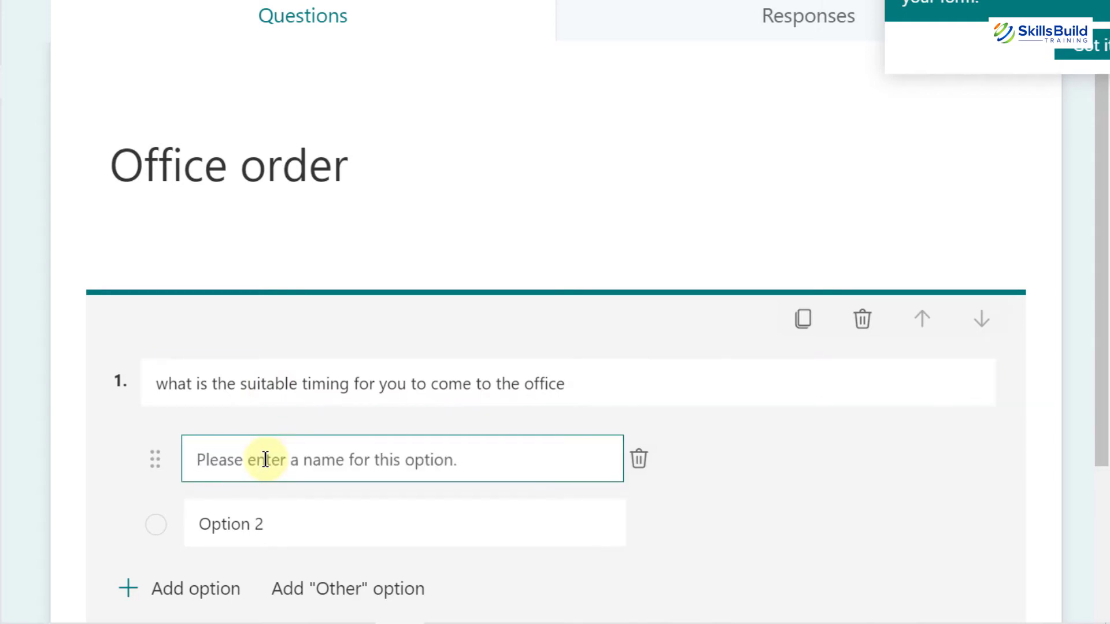
pyautogui.write('9AM')
pyautogui.press('Tab')
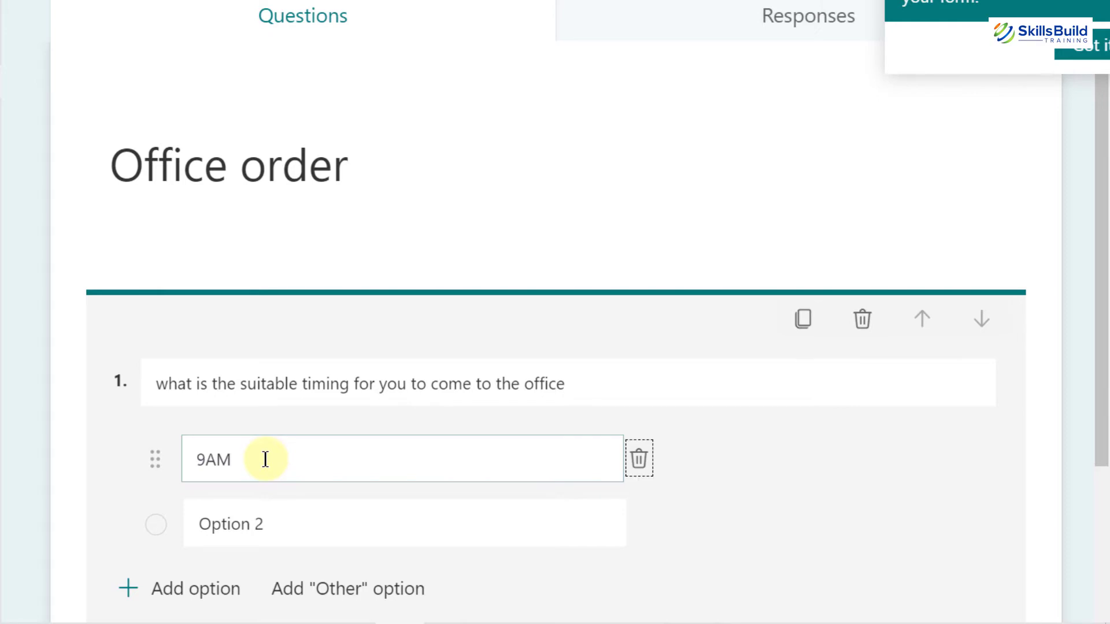
pyautogui.click(266, 523)
pyautogui.write('10AM')
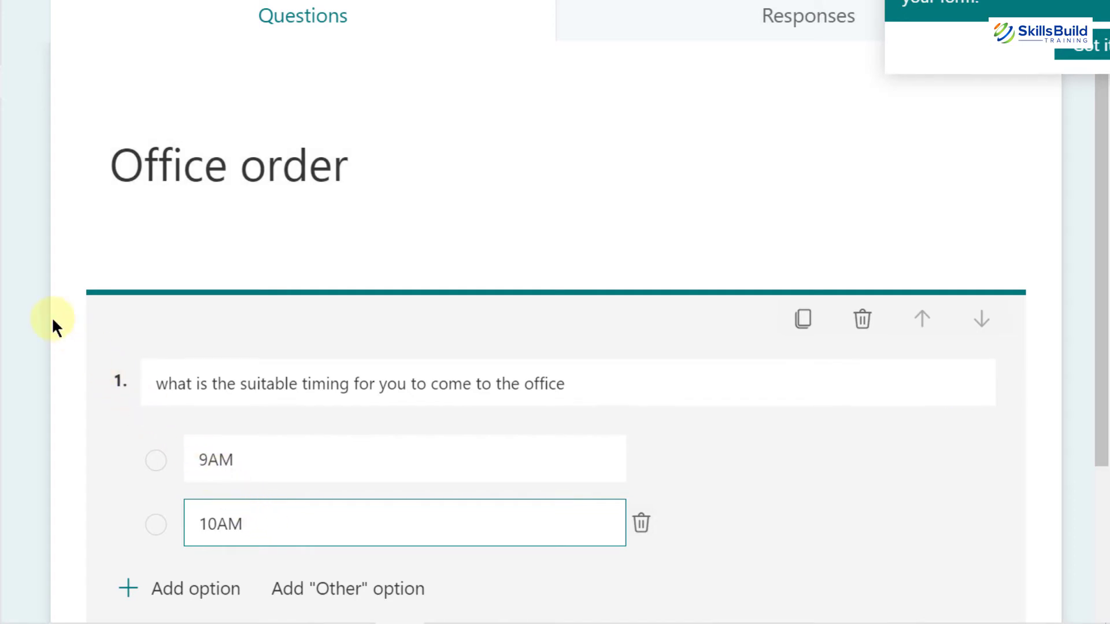
# Add a third choice, 11AM, then bring up the new-question types.
pyautogui.scroll(-2, 51, 316)
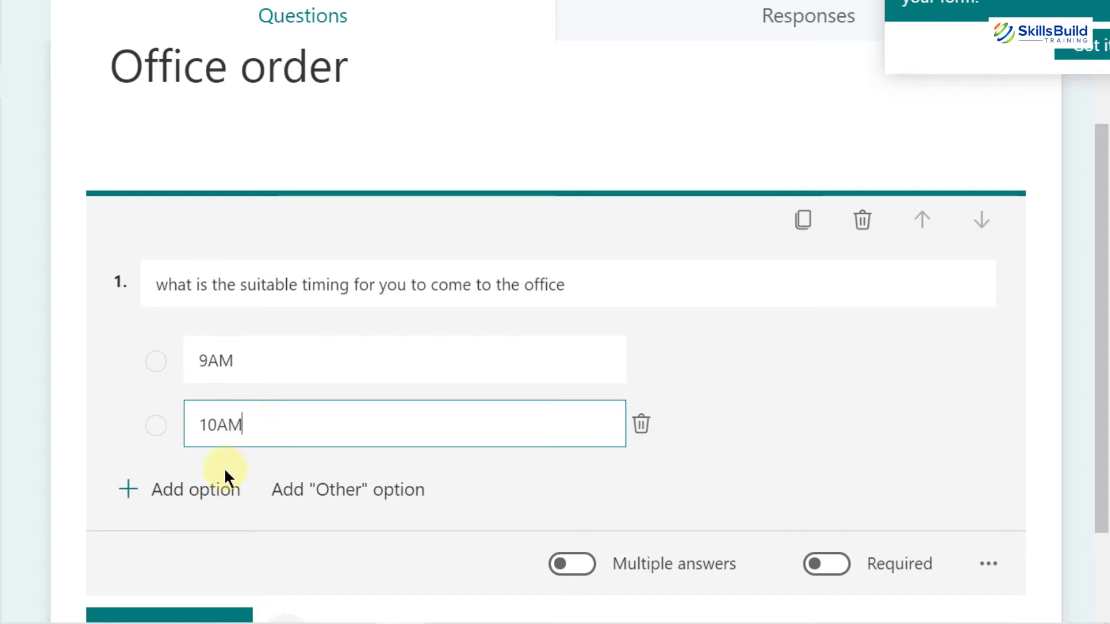
pyautogui.click(158, 489)
pyautogui.scroll(-3, 159, 487)
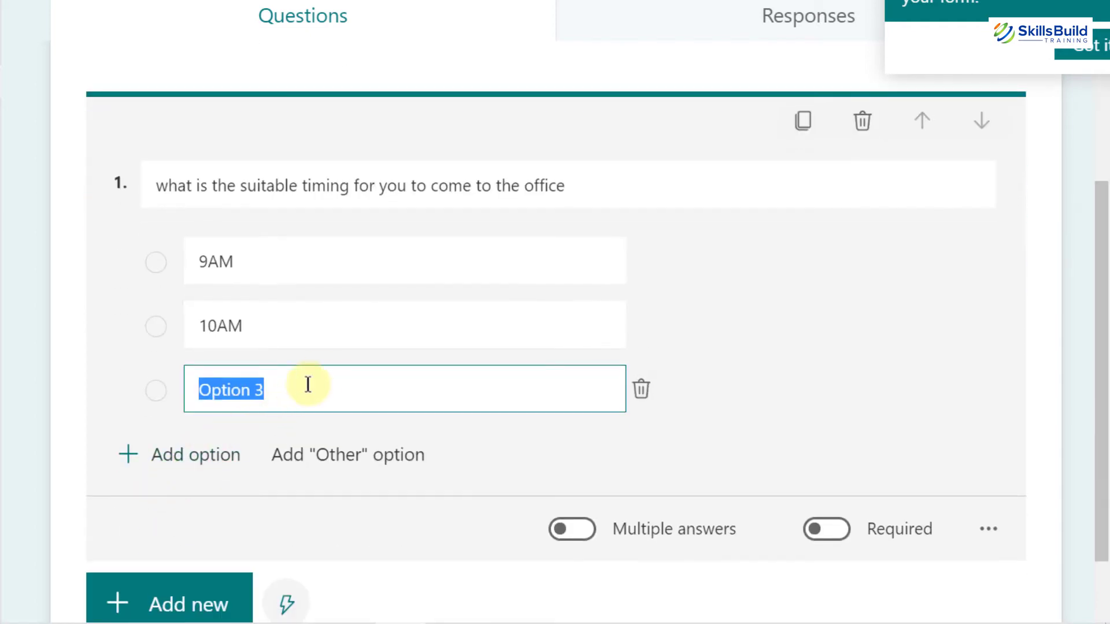
pyautogui.write('1')
pyautogui.scroll(3, 321, 376)
pyautogui.write('1AM')
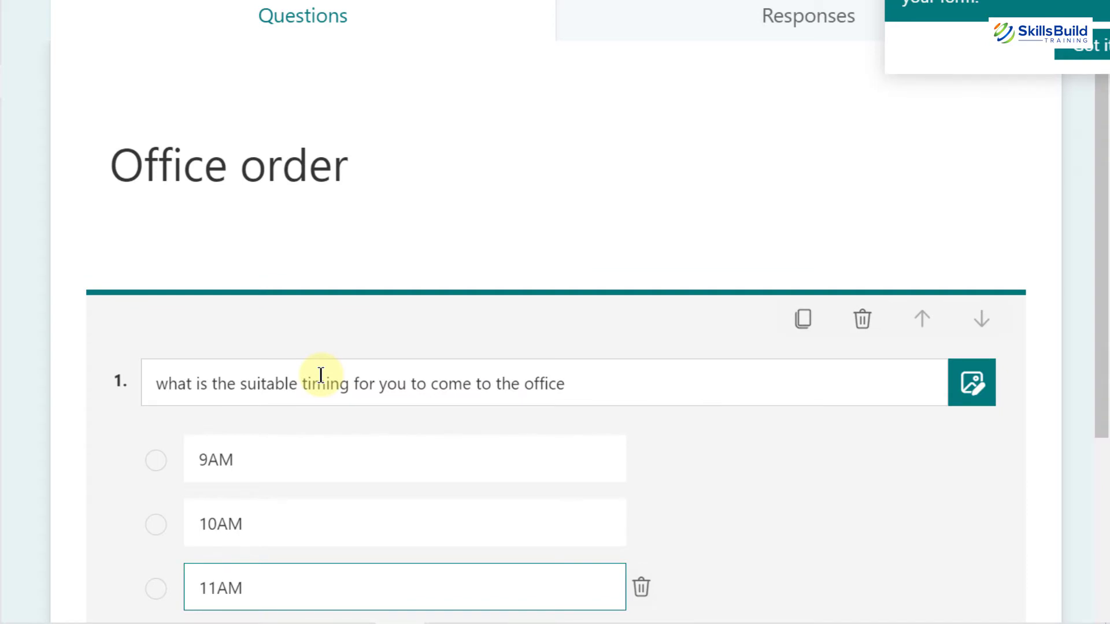
pyautogui.scroll(-5, 321, 375)
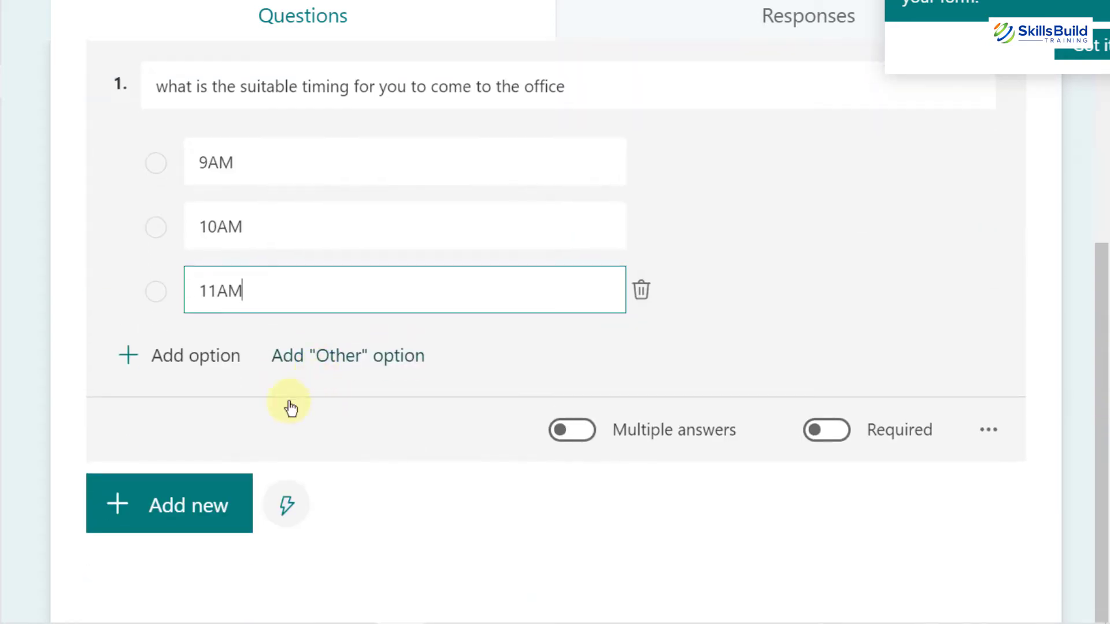
pyautogui.click(164, 509)
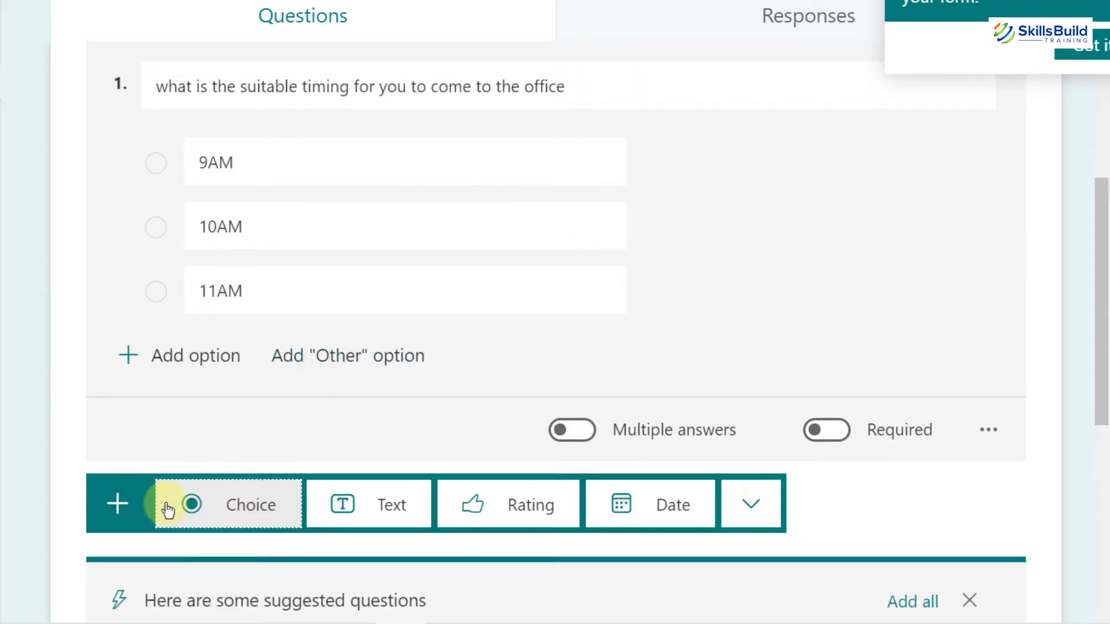
pyautogui.scroll(4, 230, 506)
pyautogui.scroll(-3, 229, 502)
pyautogui.scroll(3, 229, 502)
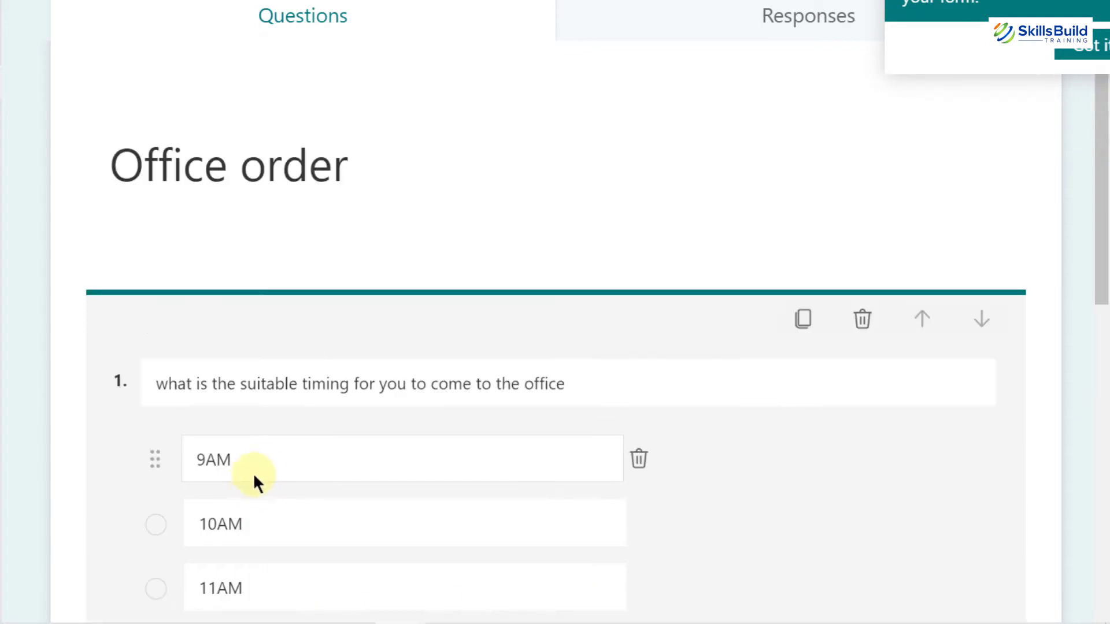
pyautogui.scroll(-5, 262, 463)
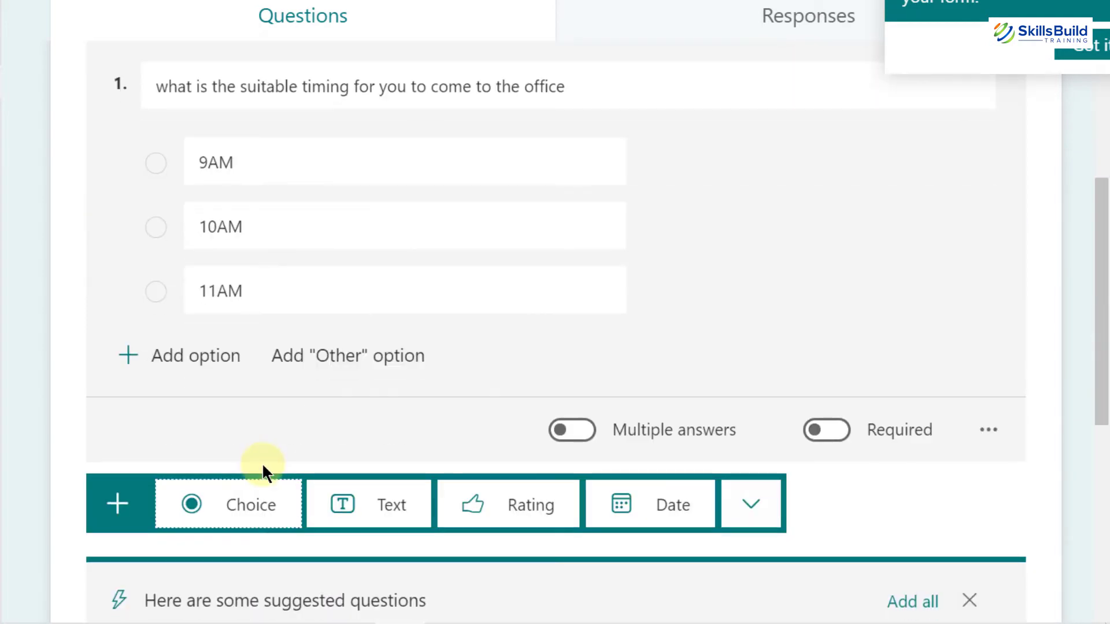
pyautogui.scroll(-5, 261, 463)
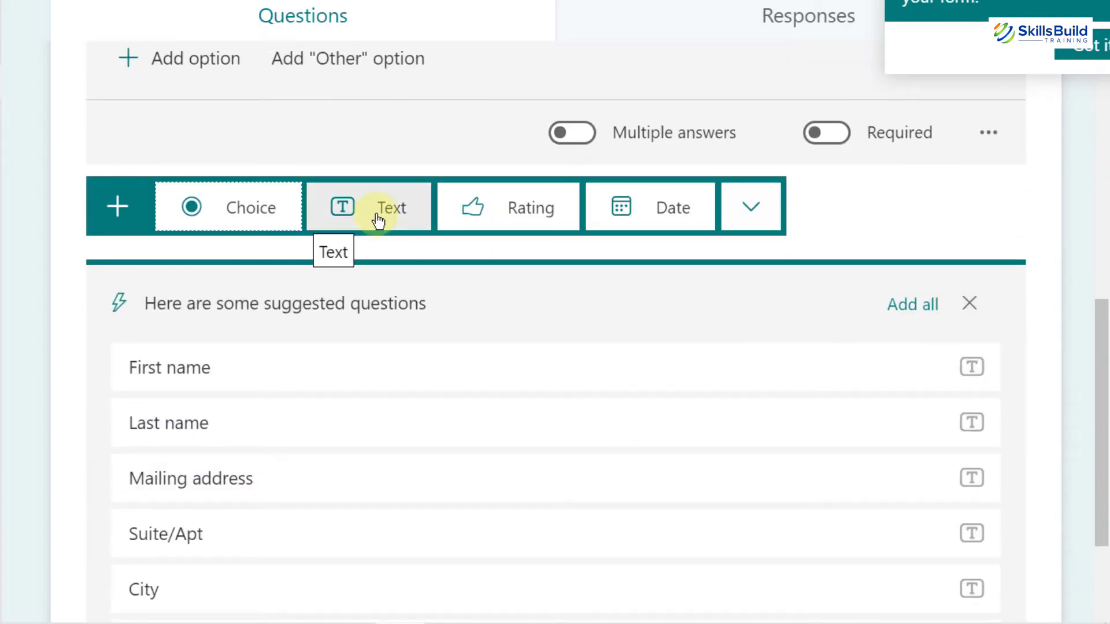
# Insert a Text question reading 'Why do you think that timing is feasible for you', then show question types again.
pyautogui.click(377, 220)
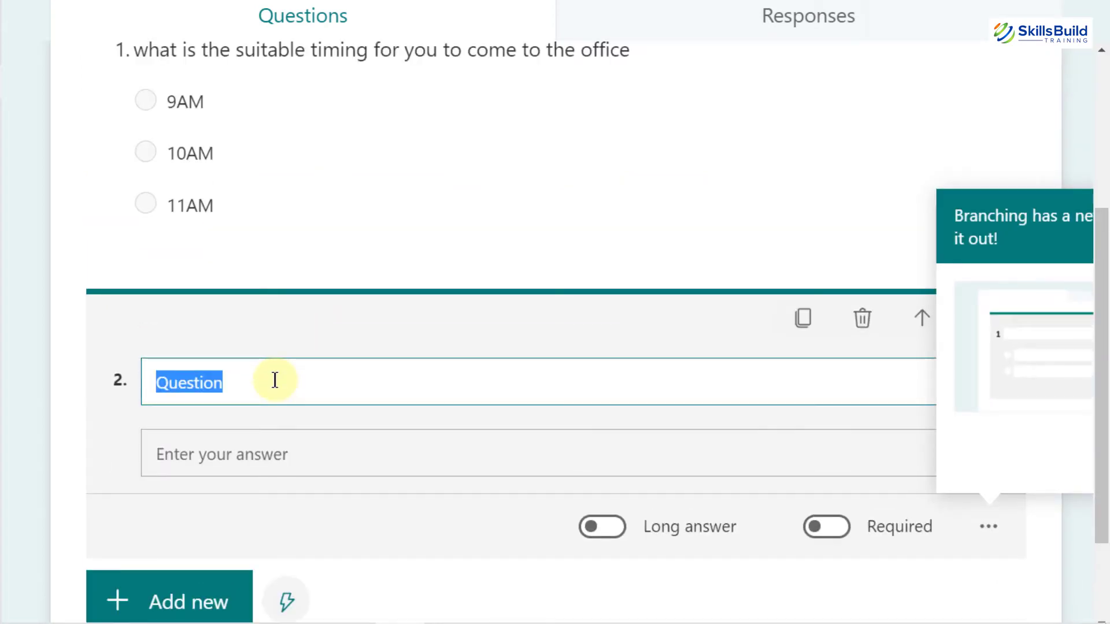
pyautogui.write('Why do you t')
pyautogui.write('hink tha')
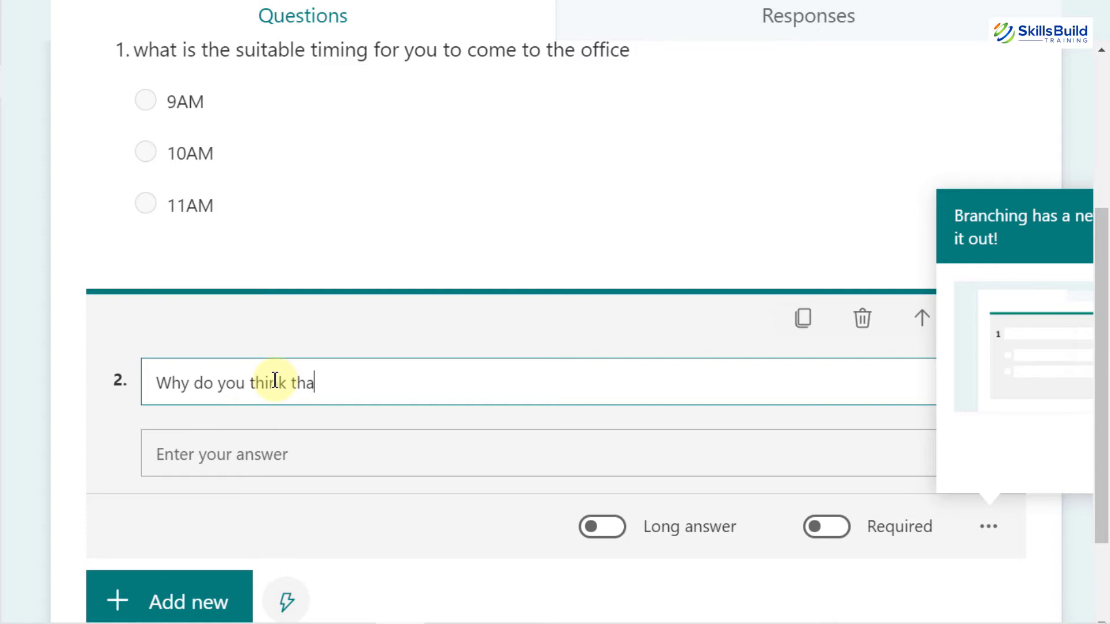
pyautogui.write('t timing is feasible for you')
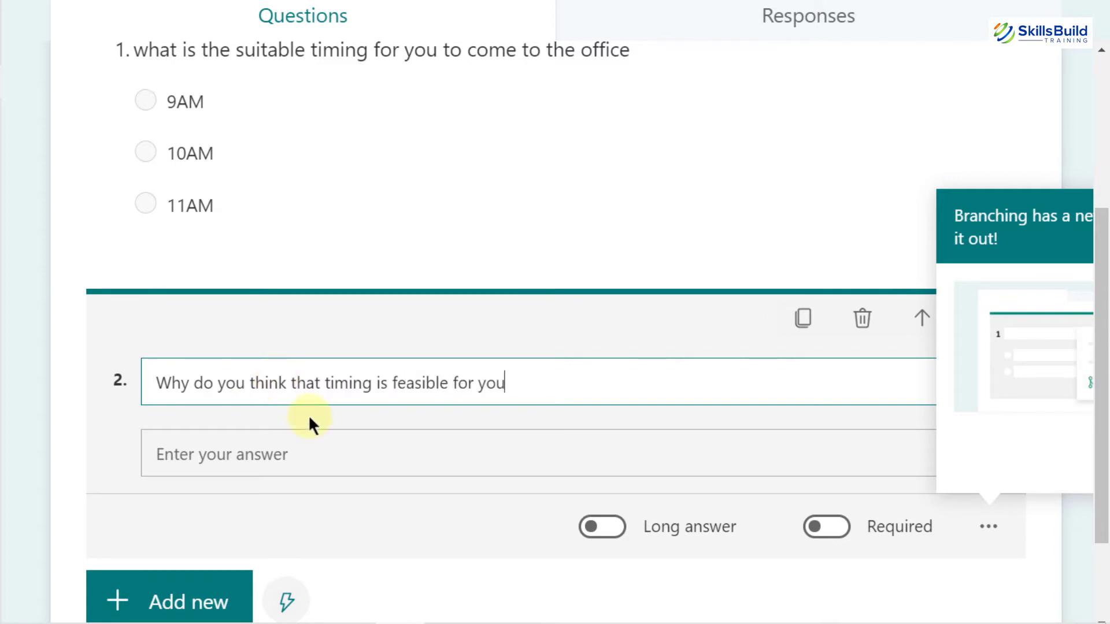
pyautogui.click(273, 453)
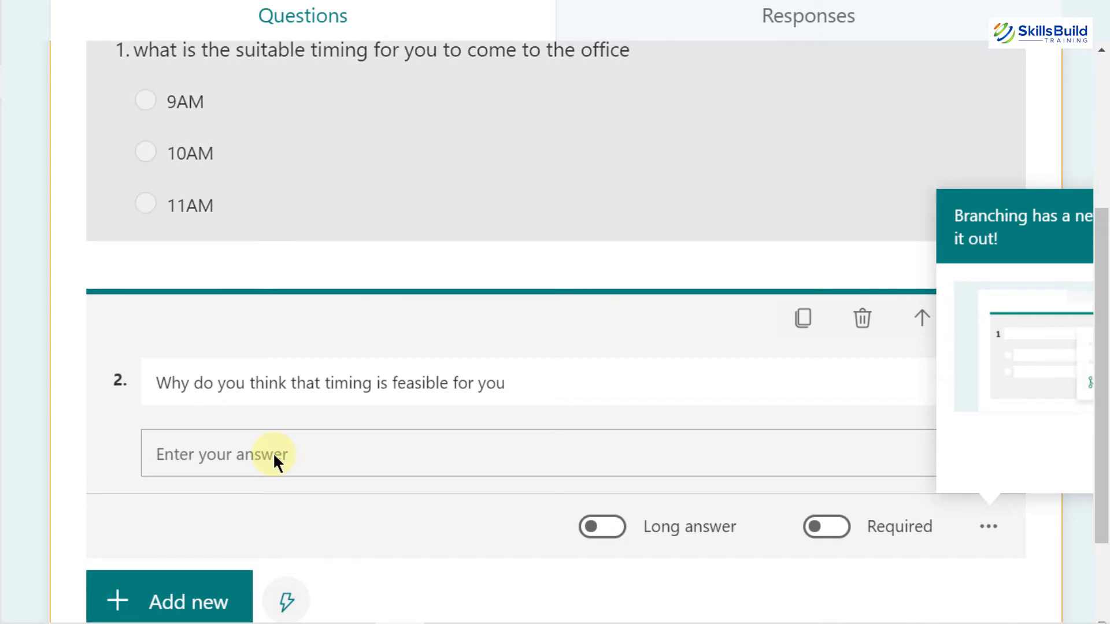
pyautogui.scroll(-2, 273, 452)
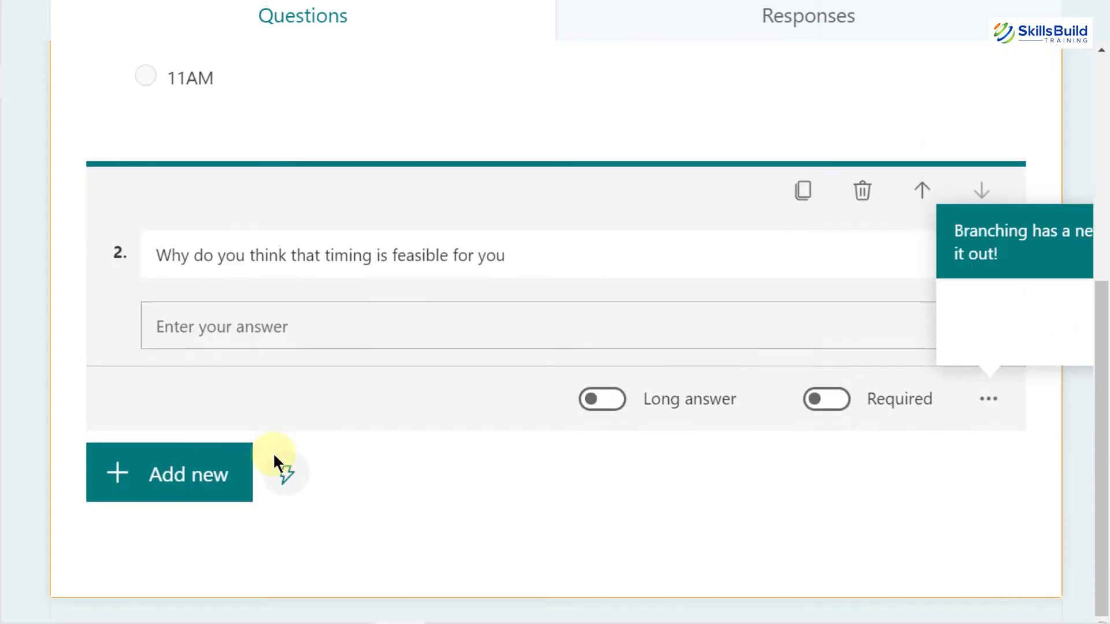
pyautogui.click(189, 485)
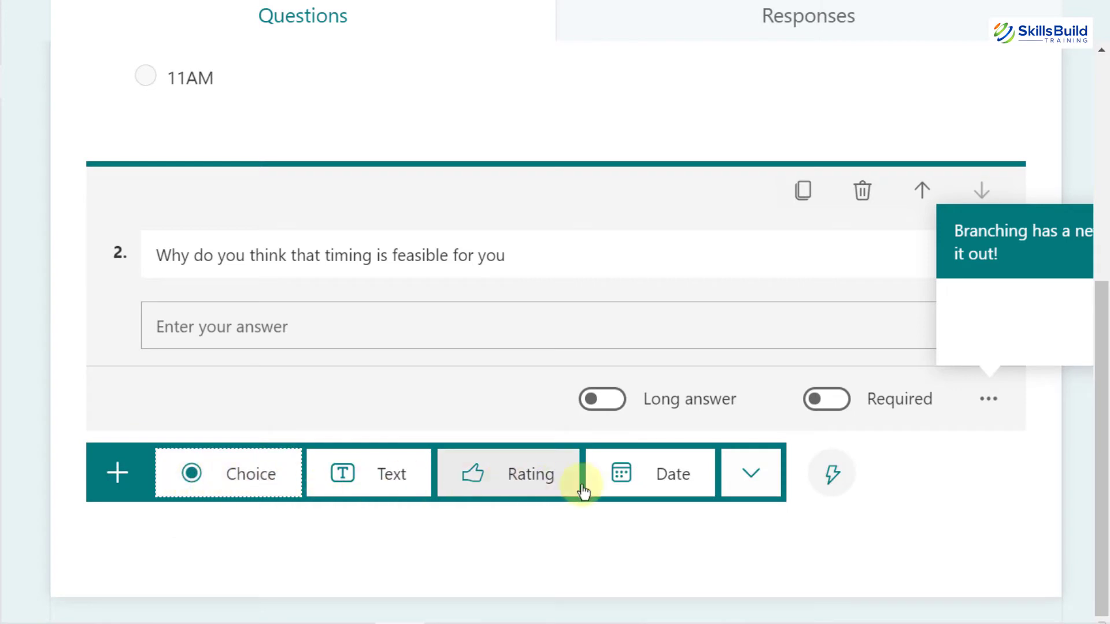